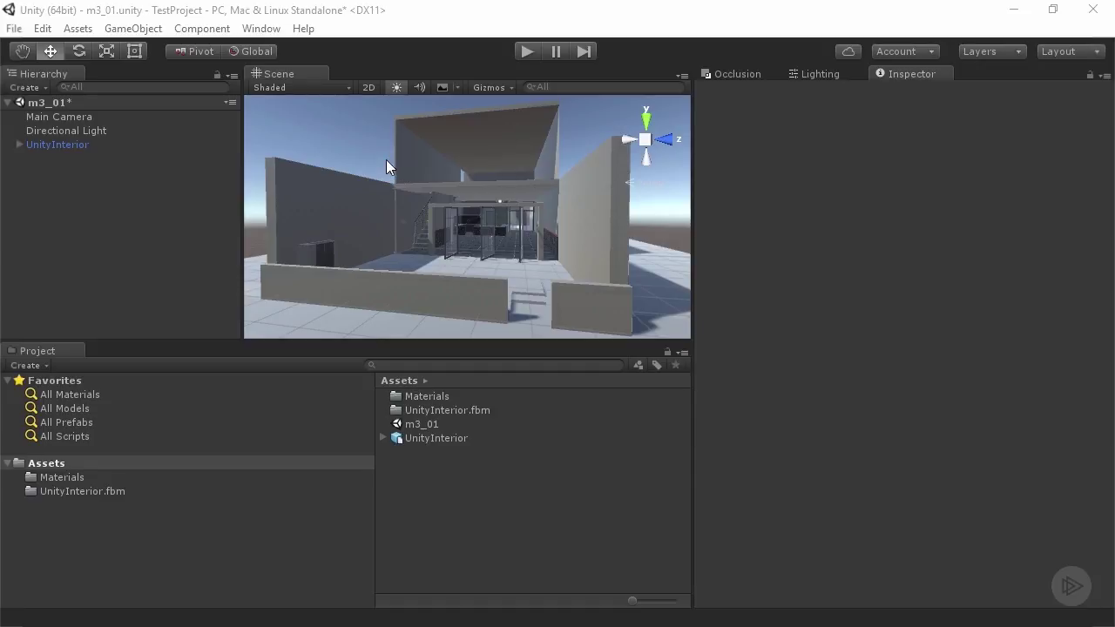
- Fly the scene camera into the building and turn it to face the counter and tiled wall
right_drag(386, 167, 514, 235)
scroll(498, 210, down, 3)
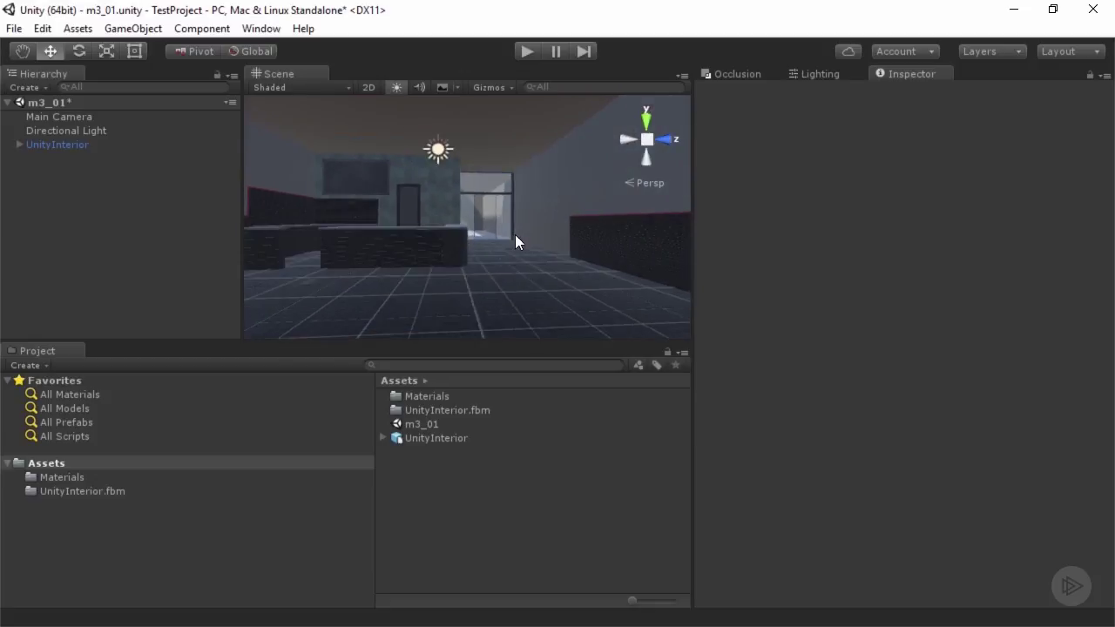
scroll(515, 234, down, 2)
right_drag(446, 200, 508, 220)
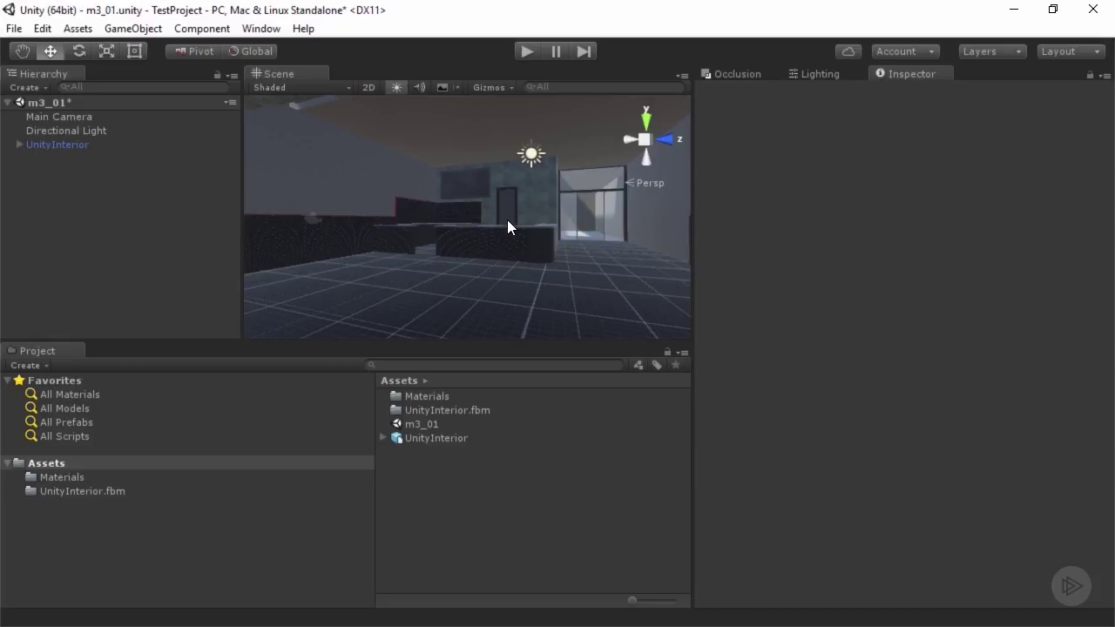
right_drag(508, 219, 440, 212)
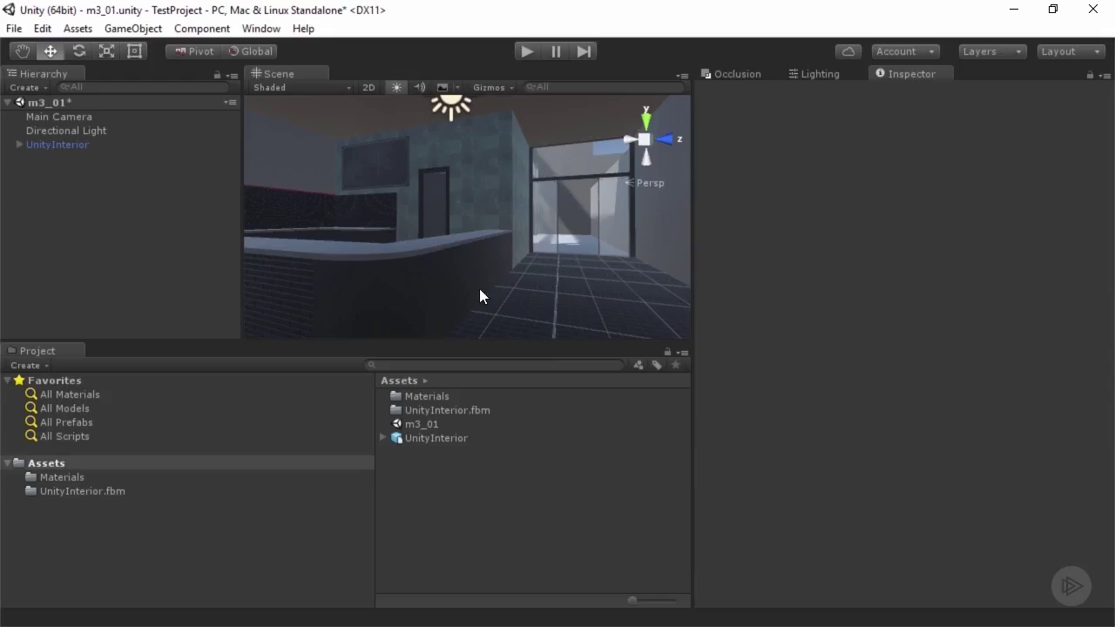
- Select and frame the Tiles_Counter wall, then expand its Black slate material properties
click(502, 174)
click(503, 173)
key(f)
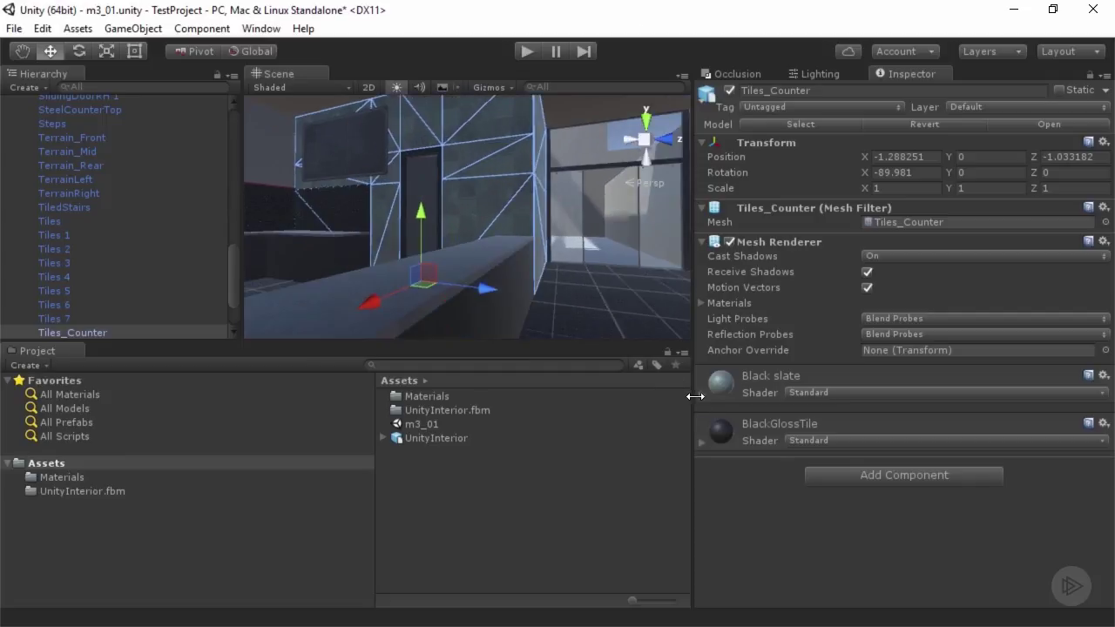
click(704, 394)
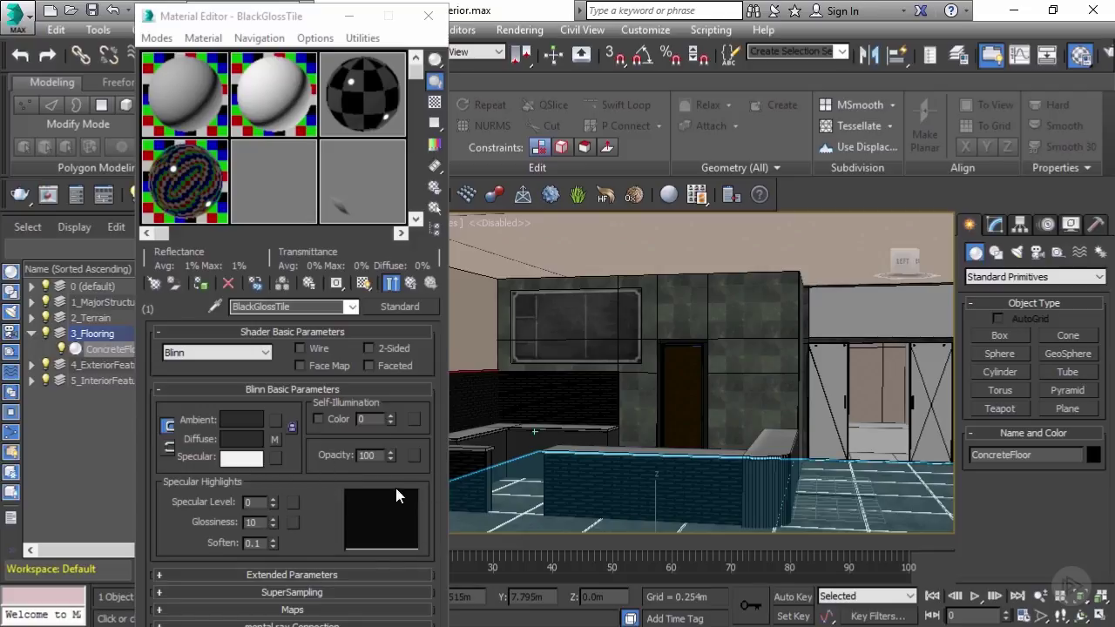
drag(349, 16, 344, 13)
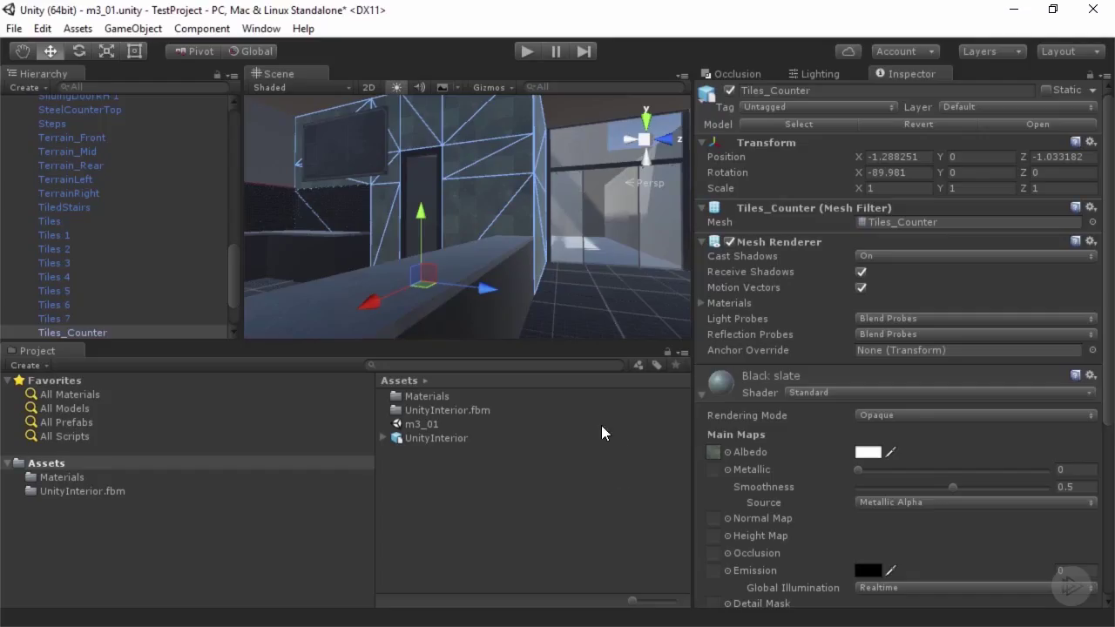
- Orbit and zoom the Scene view in close on the tiled Tiles_Counter wall
alt+drag(527, 204, 348, 165)
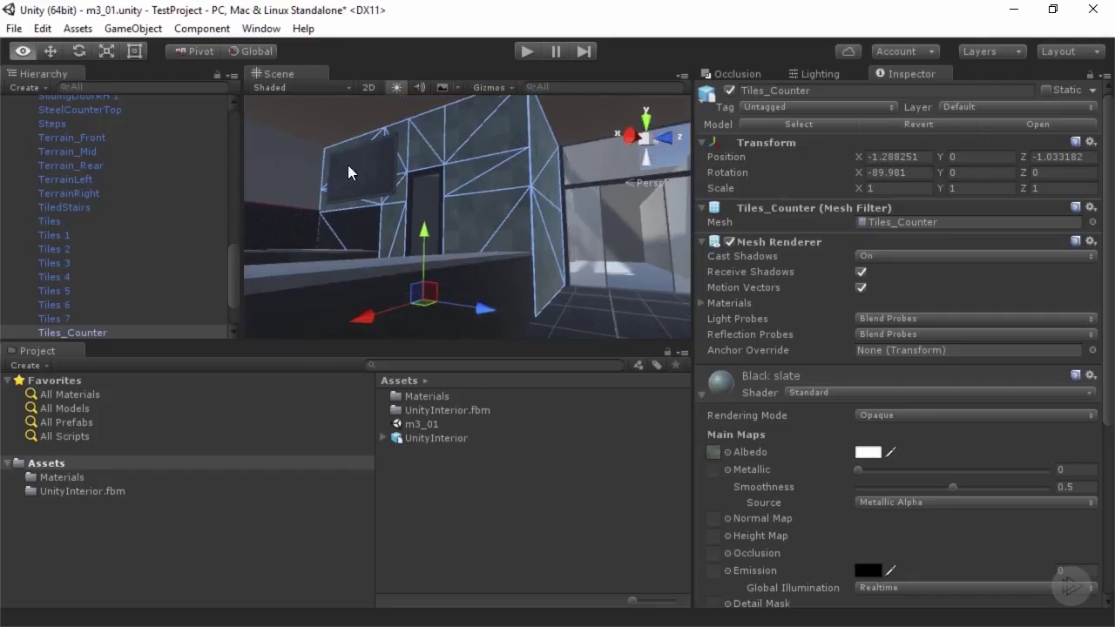
scroll(522, 209, up, 5)
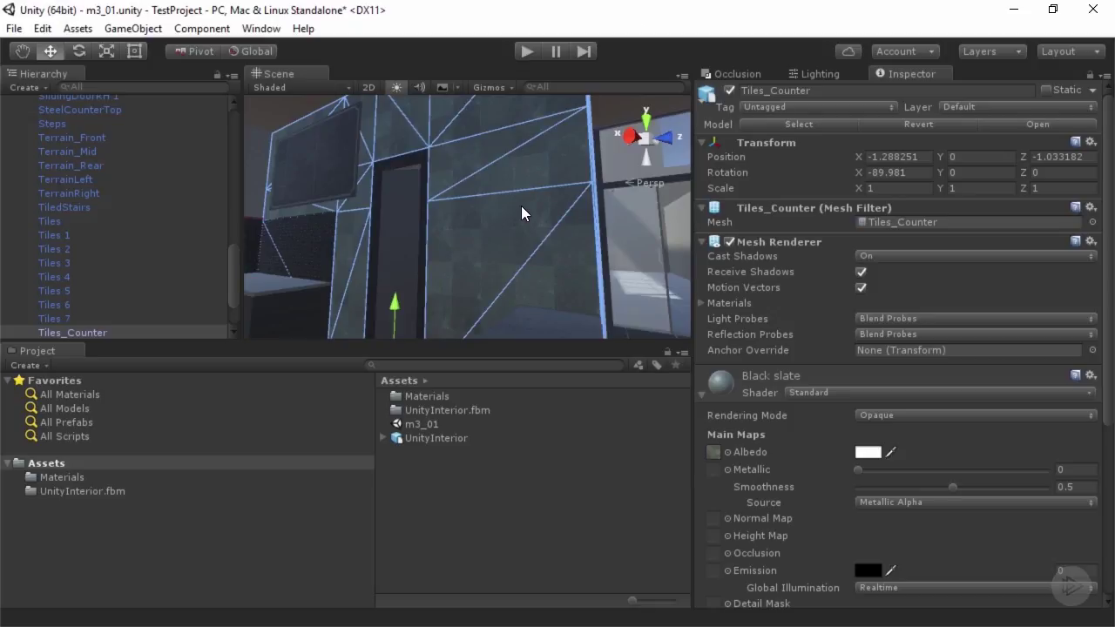
mouse_move(523, 206)
alt+mouse_down()
mouse_move(528, 223)
mouse_move(543, 204)
mouse_move(540, 174)
mouse_move(470, 237)
mouse_move(509, 220)
alt+mouse_up()
scroll(475, 235, up, 3)
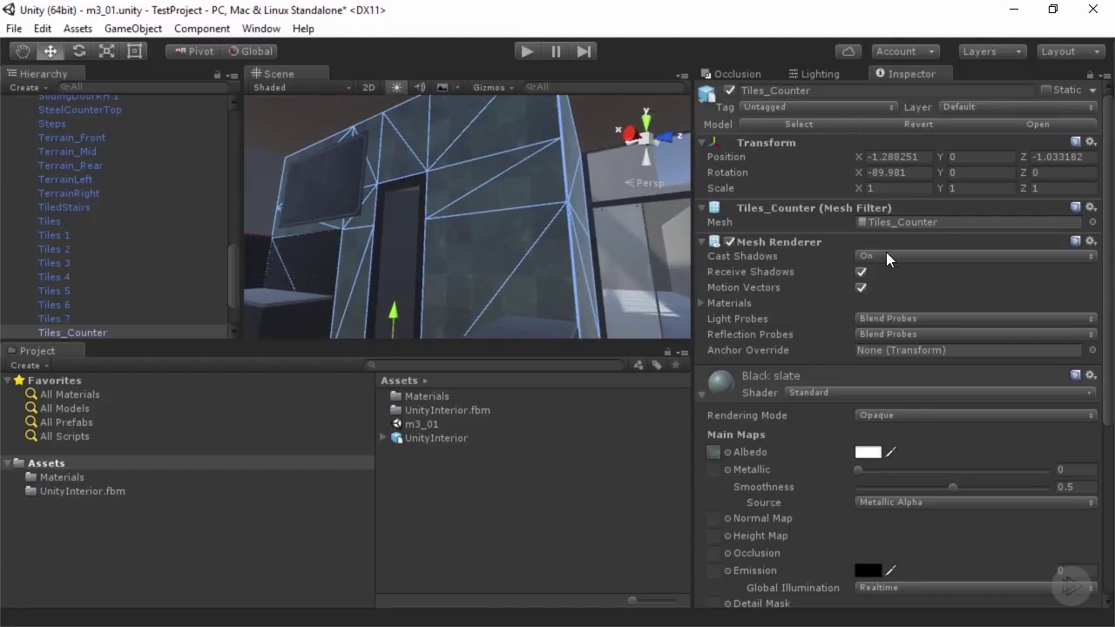
scroll(886, 255, down, 3)
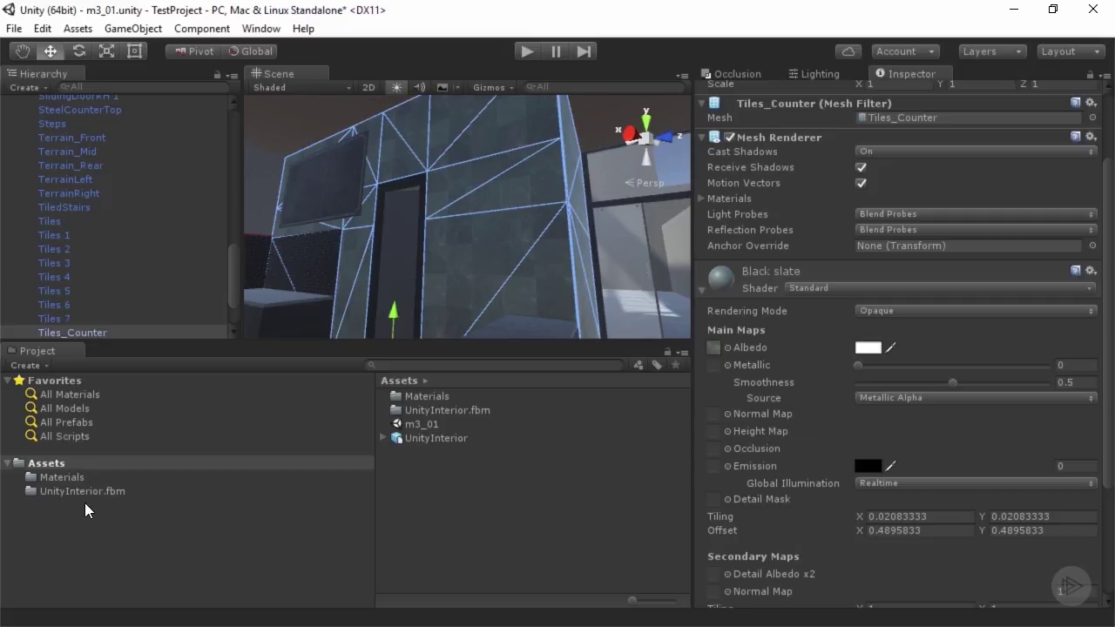
- Assign BlackSlate_m from the UnityInterior.fbm folder to Black slate's Metallic slot
click(62, 491)
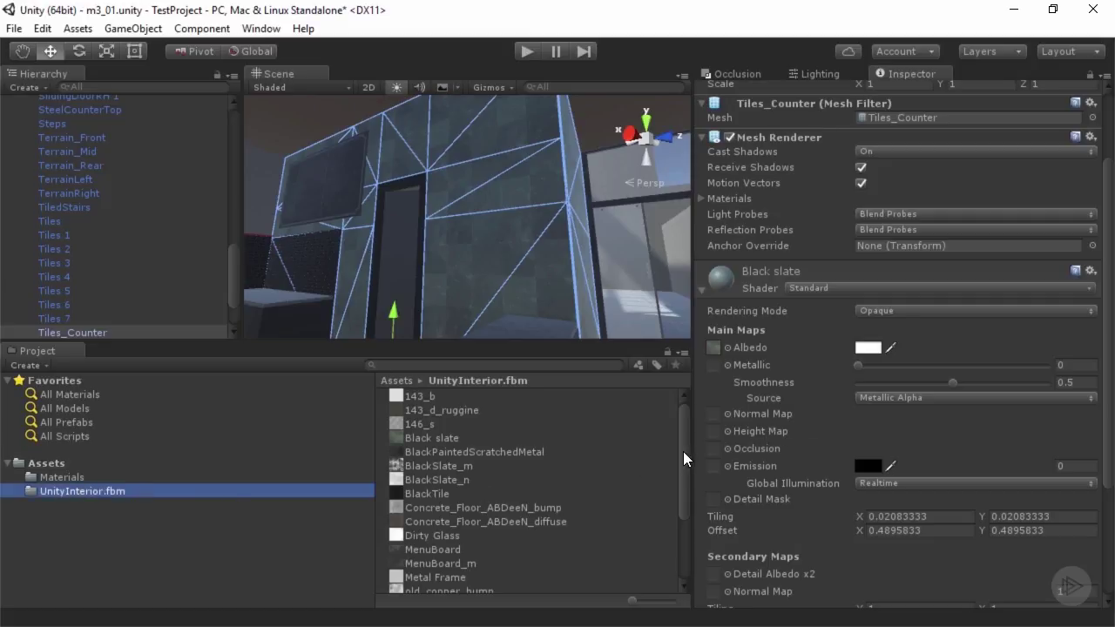
mouse_move(683, 452)
mouse_down()
mouse_move(687, 514)
mouse_move(690, 453)
mouse_up()
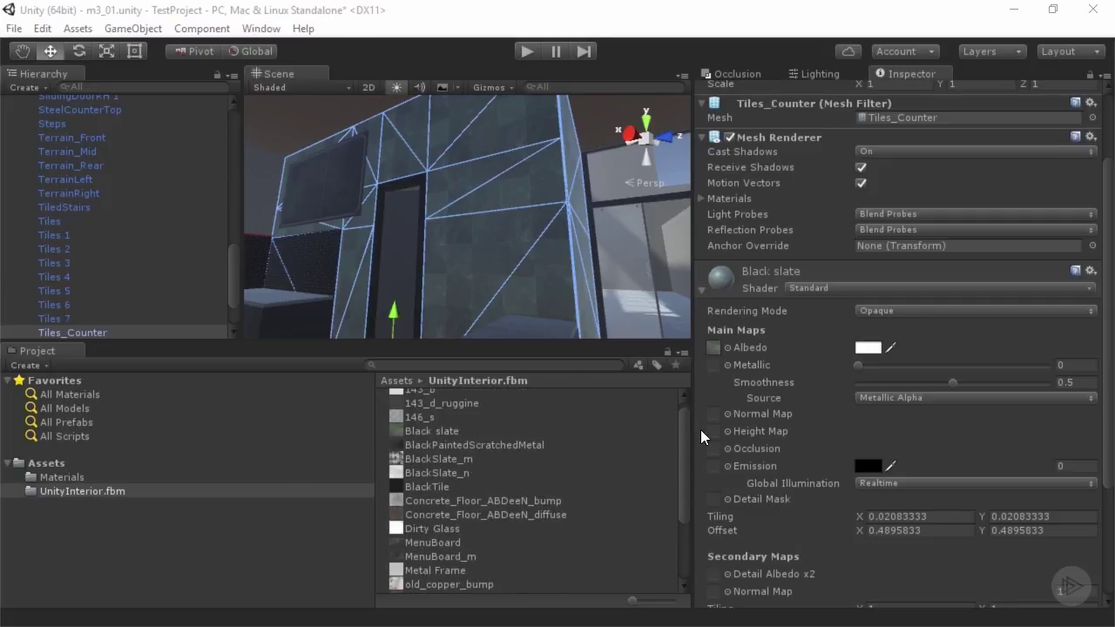
scroll(682, 456, up, 1)
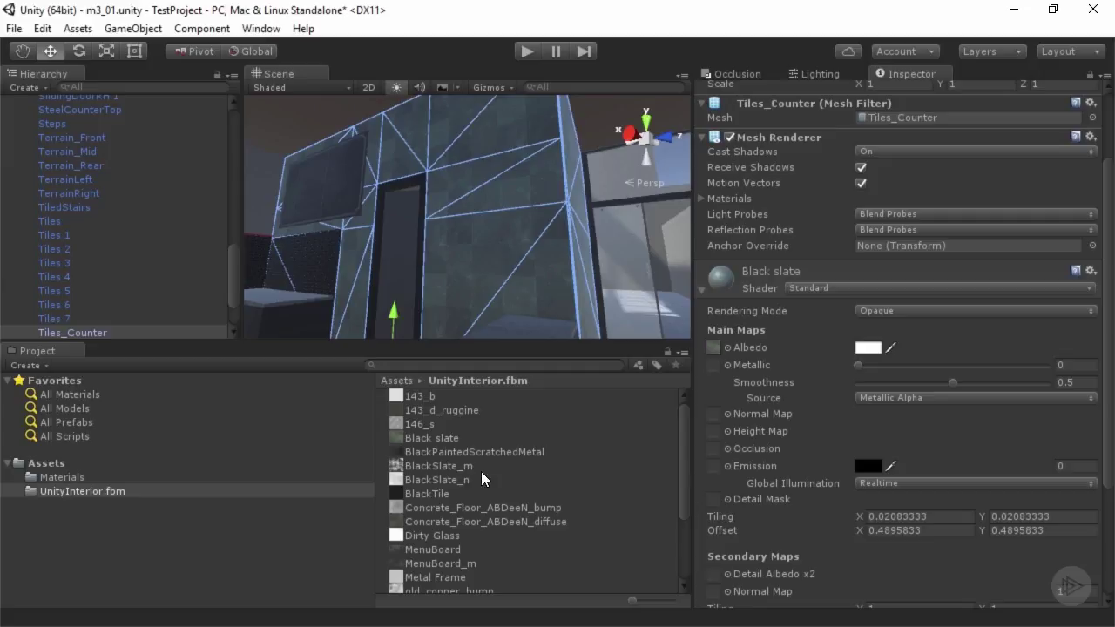
click(436, 466)
click(543, 173)
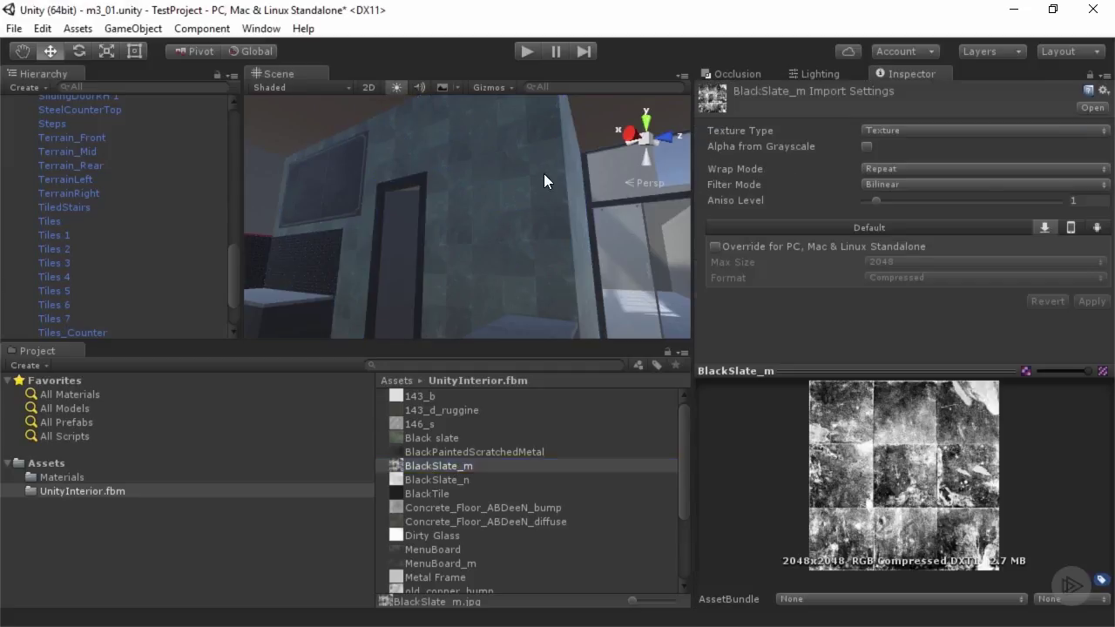
drag(394, 469, 712, 468)
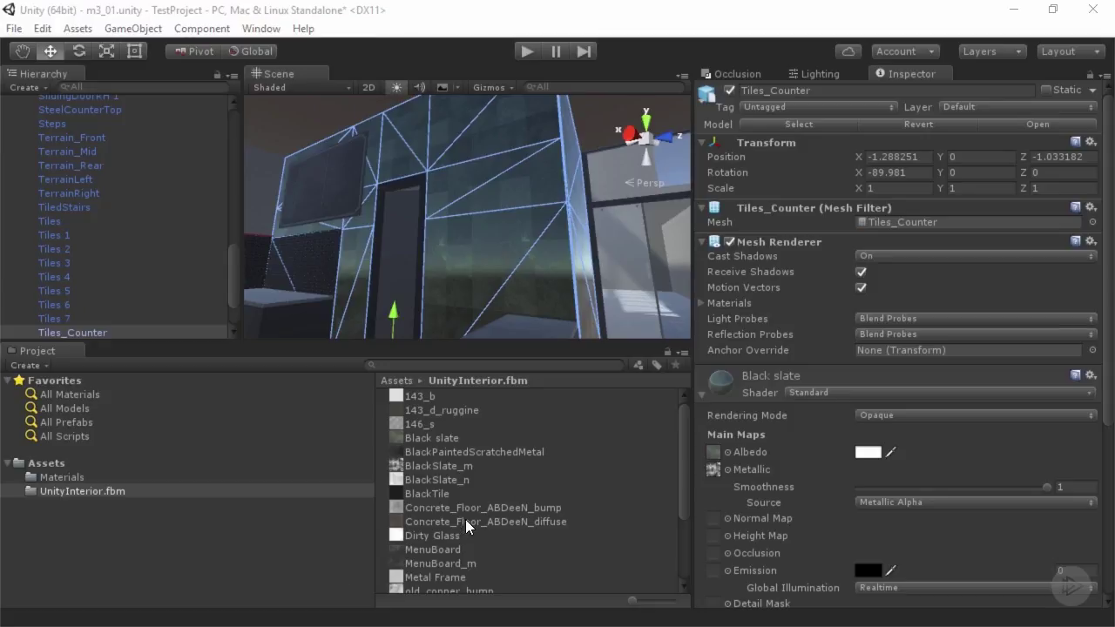
- Select the BlackSlate_n texture in UnityInterior.fbm to view its import settings
click(446, 478)
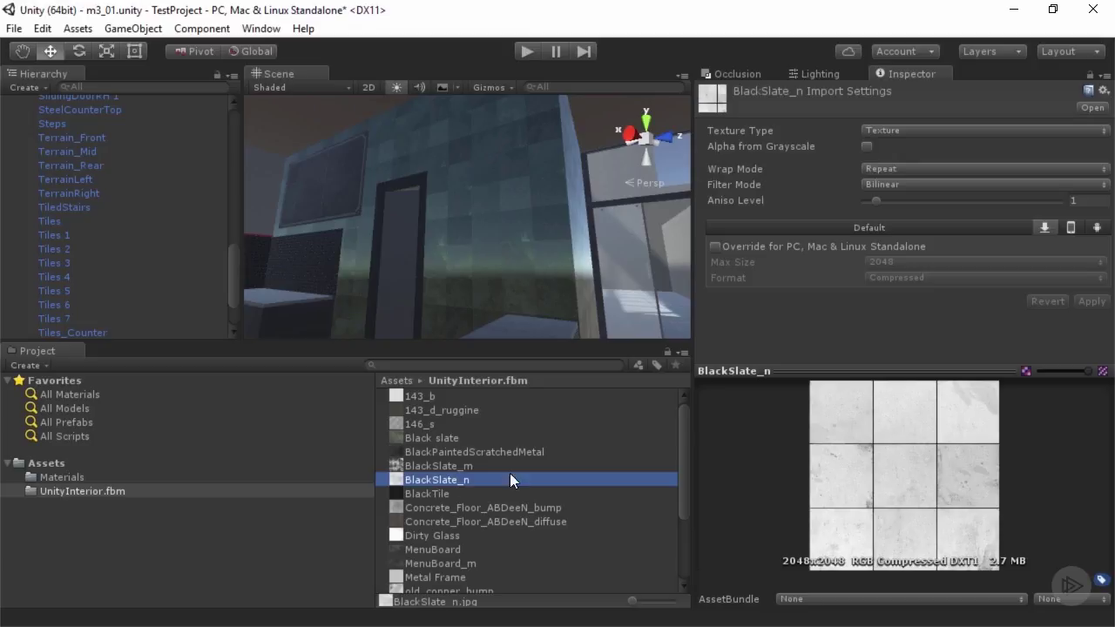
- Reimport BlackSlate_n as a grayscale Normal map with lowered bumpiness and Smooth filtering
click(899, 131)
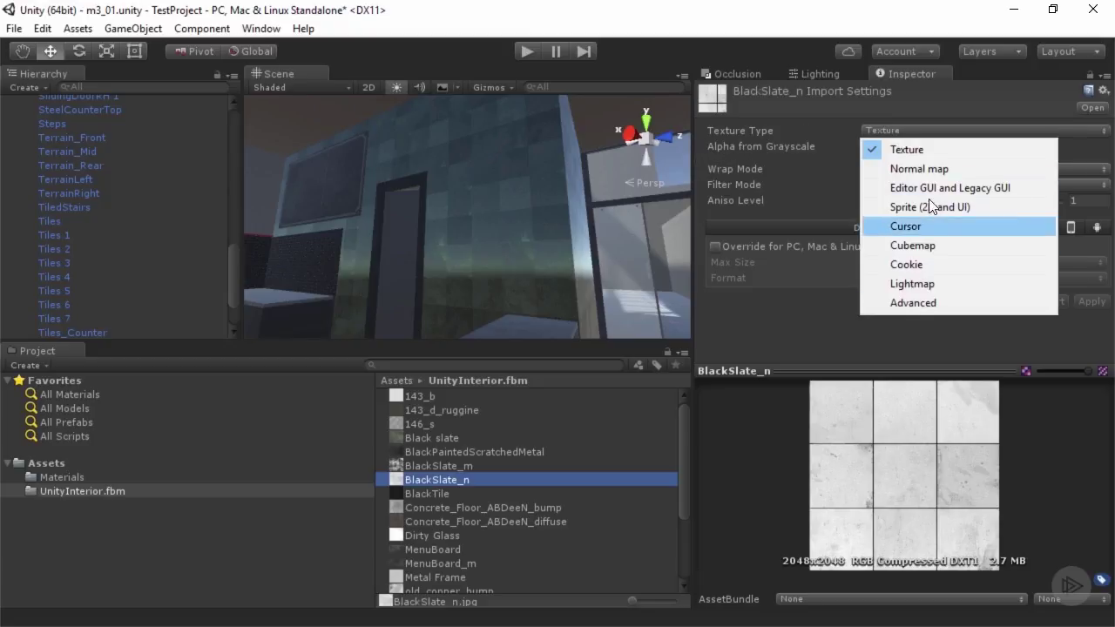
click(921, 169)
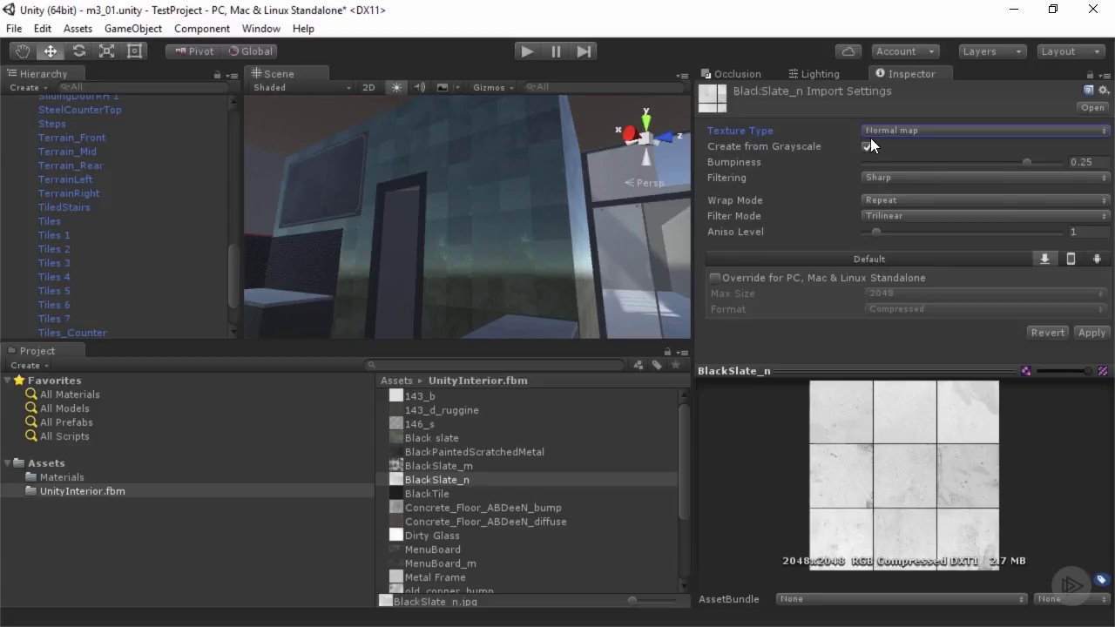
drag(1025, 162, 877, 165)
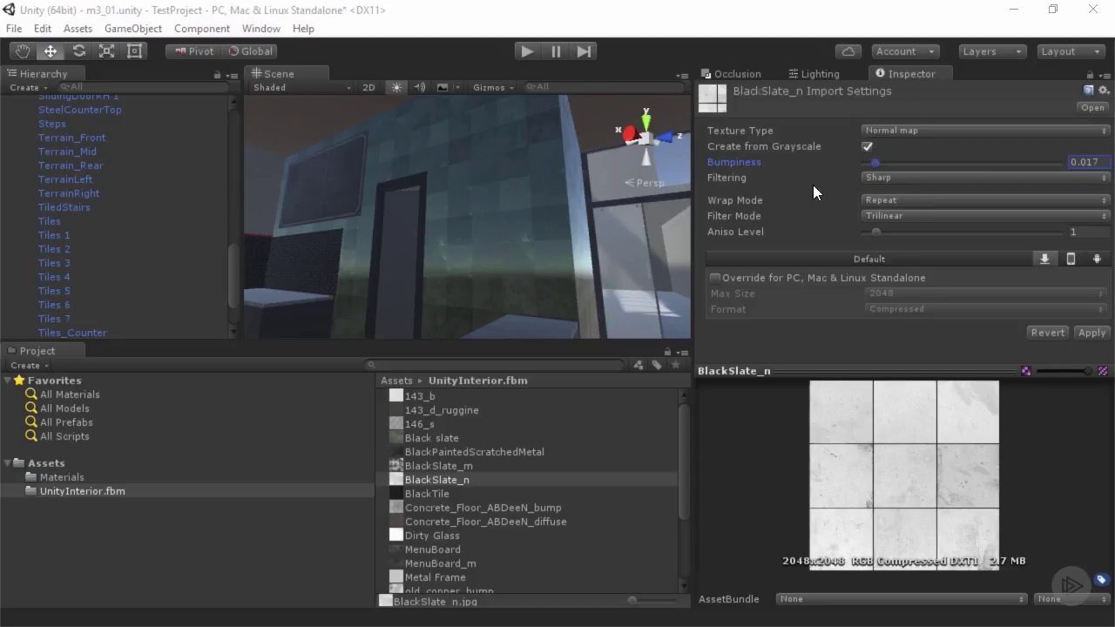
click(881, 177)
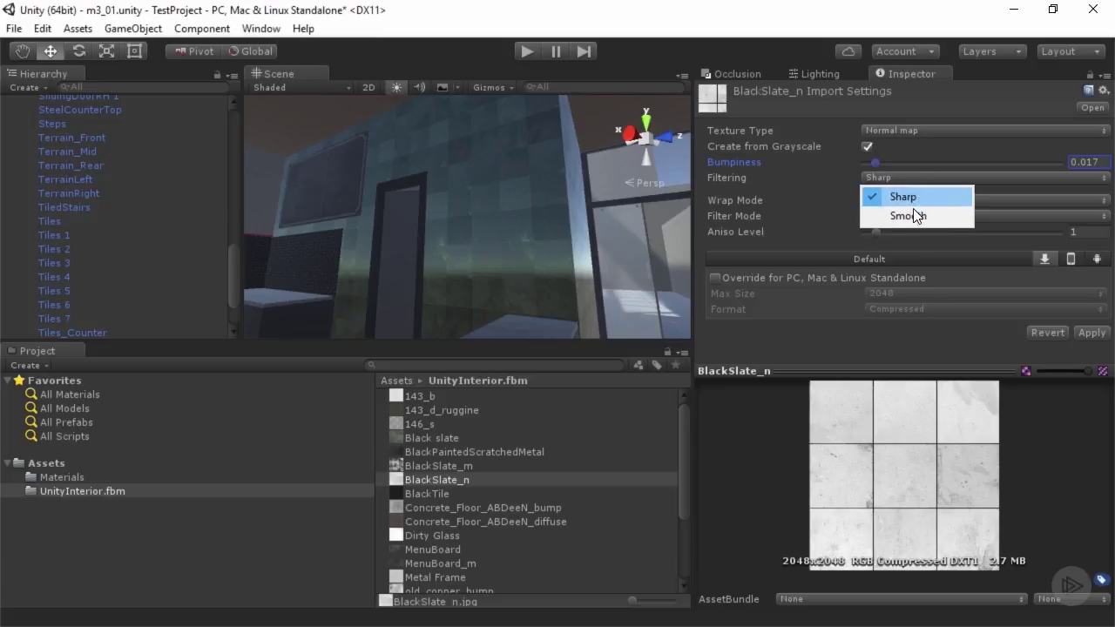
click(906, 216)
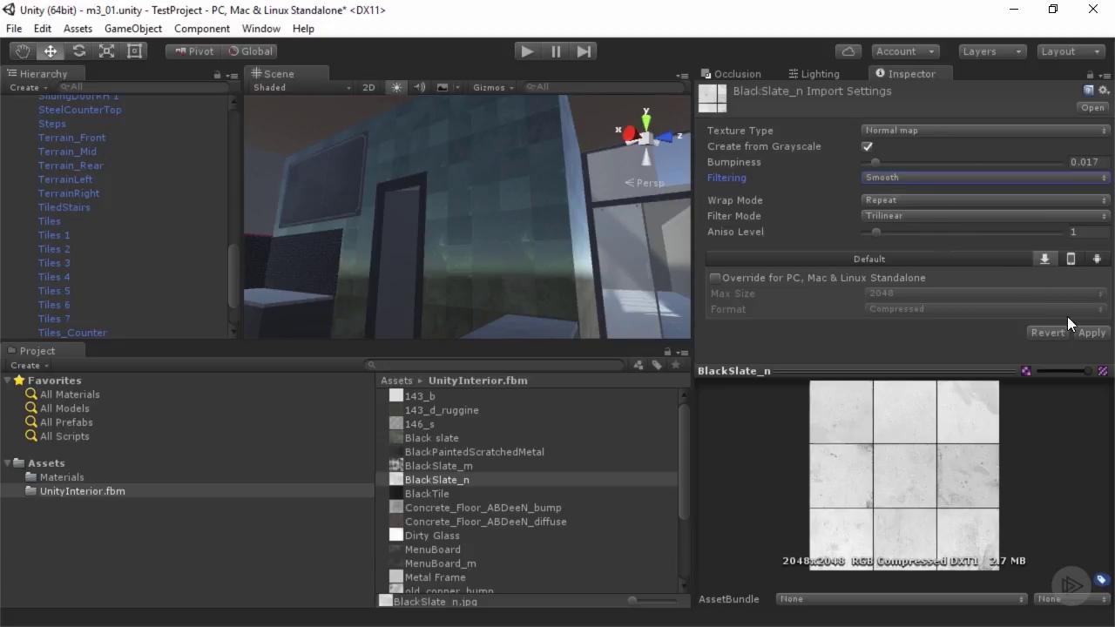
click(1091, 335)
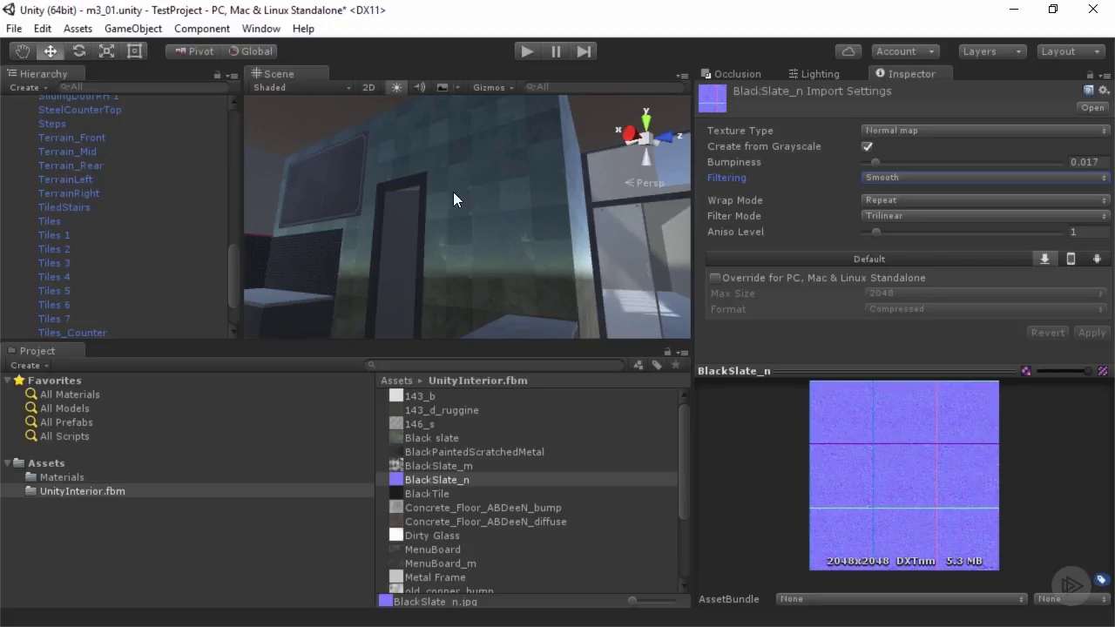
- Reselect Tiles_Counter and put BlackSlate_n in Black slate's Normal Map slot
click(501, 201)
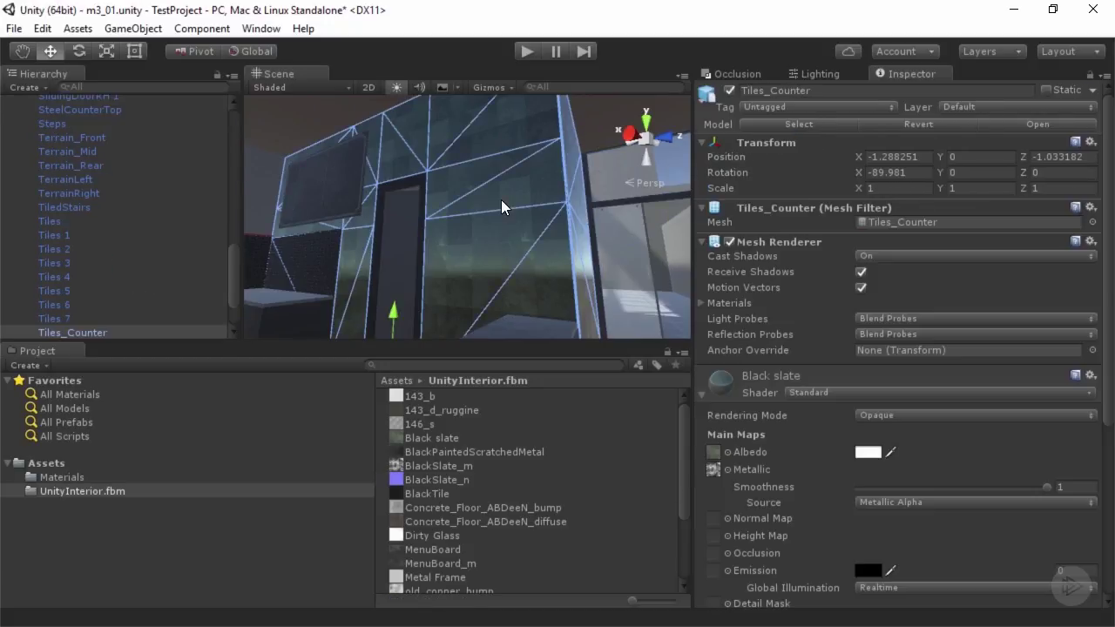
scroll(829, 253, down, 3)
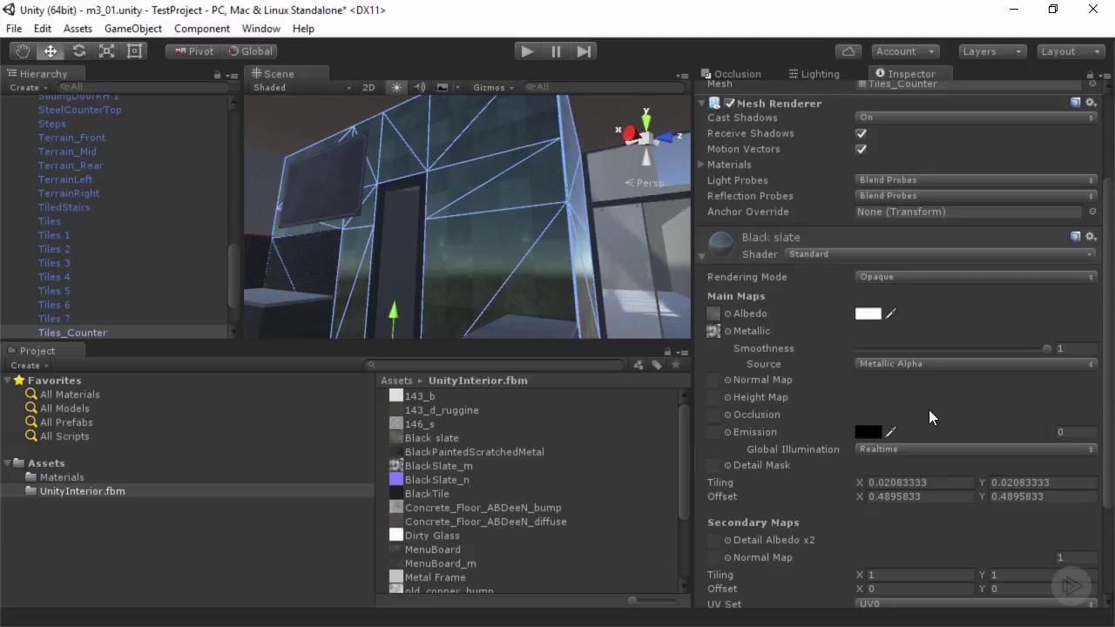
drag(397, 486, 716, 379)
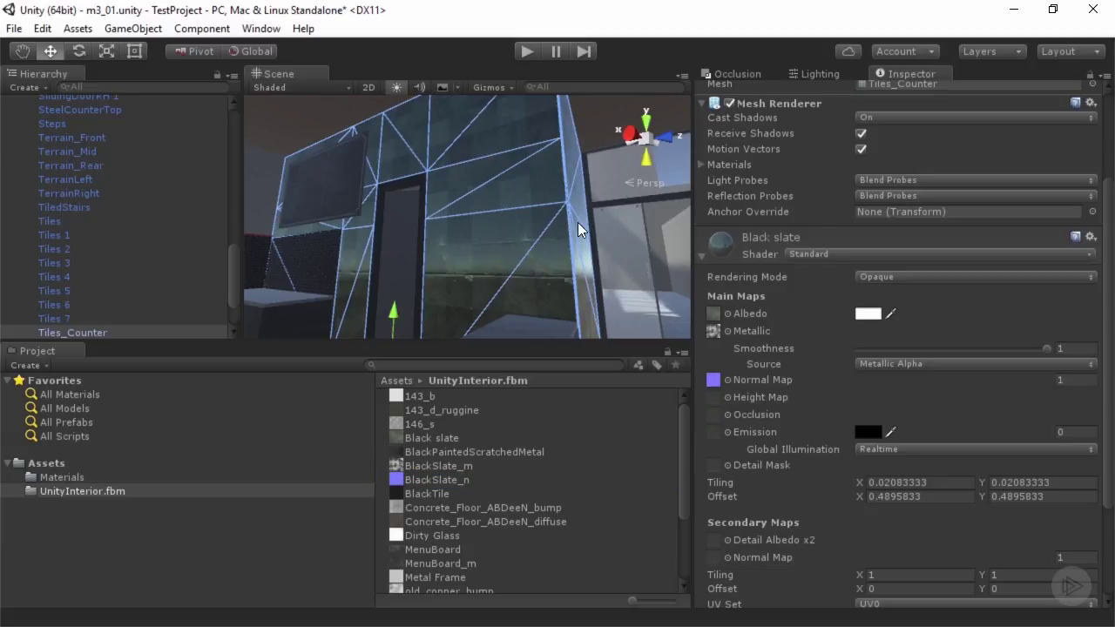
mouse_move(578, 223)
right_down()
mouse_move(538, 237)
mouse_move(542, 283)
mouse_move(459, 221)
mouse_move(530, 288)
mouse_move(550, 277)
mouse_move(517, 236)
mouse_move(637, 256)
mouse_move(528, 203)
mouse_move(505, 229)
mouse_move(603, 227)
mouse_move(436, 202)
mouse_move(433, 229)
mouse_move(589, 225)
mouse_move(488, 253)
mouse_move(498, 264)
mouse_move(514, 248)
mouse_move(395, 230)
mouse_move(348, 195)
mouse_move(488, 218)
mouse_move(592, 252)
mouse_move(621, 229)
right_up()
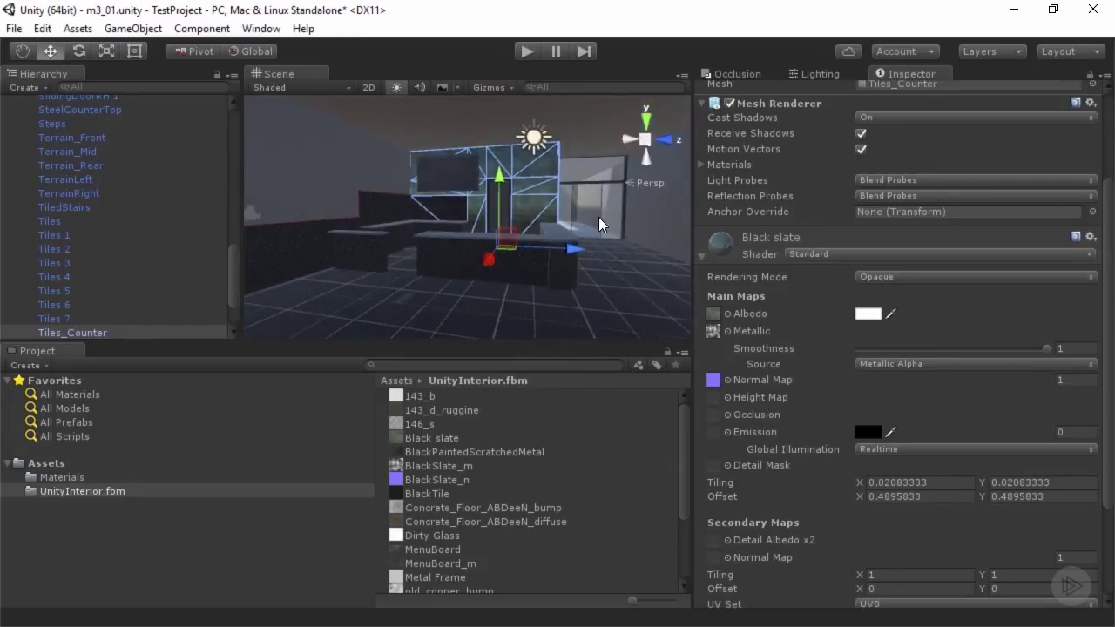
mouse_move(561, 189)
right_down()
mouse_move(486, 236)
mouse_move(552, 209)
mouse_move(549, 198)
right_up()
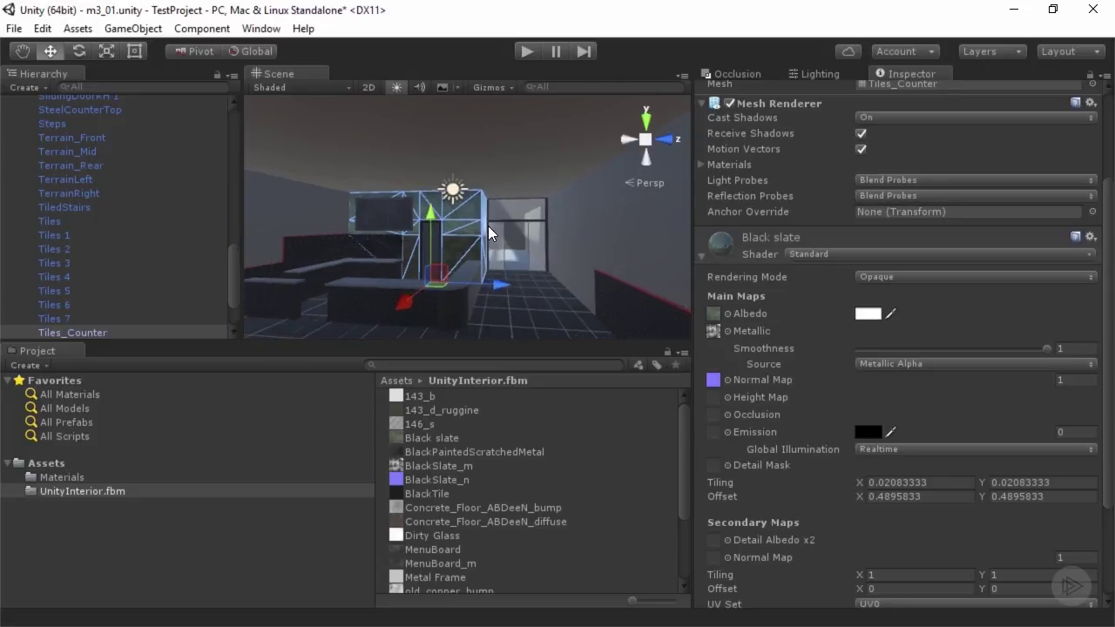
scroll(487, 228, down, 3)
right_drag(487, 233, 509, 235)
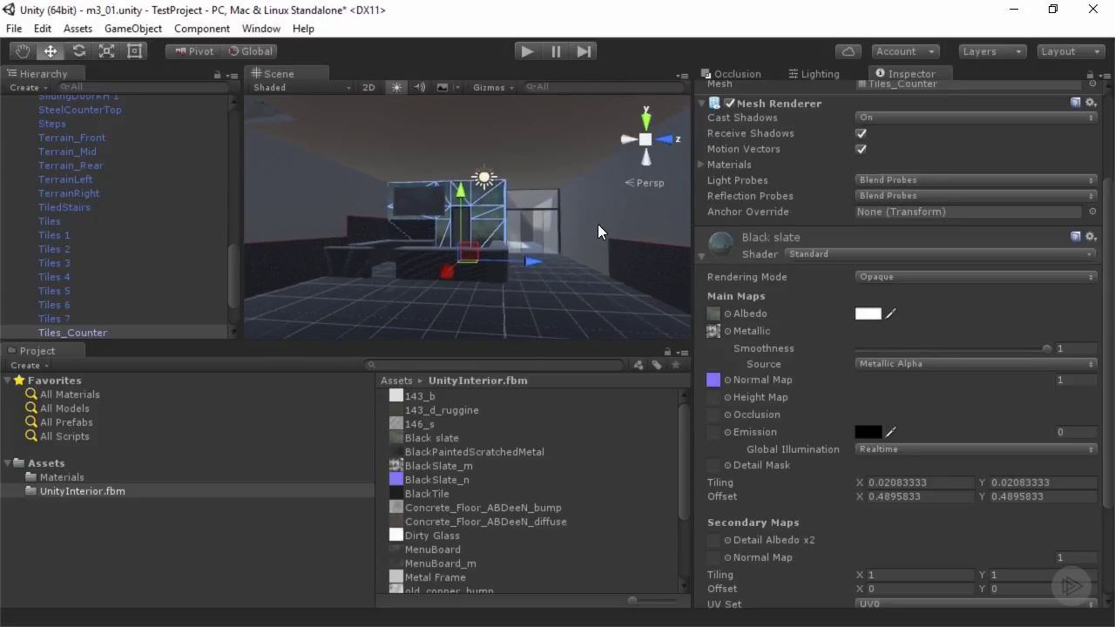
key(f)
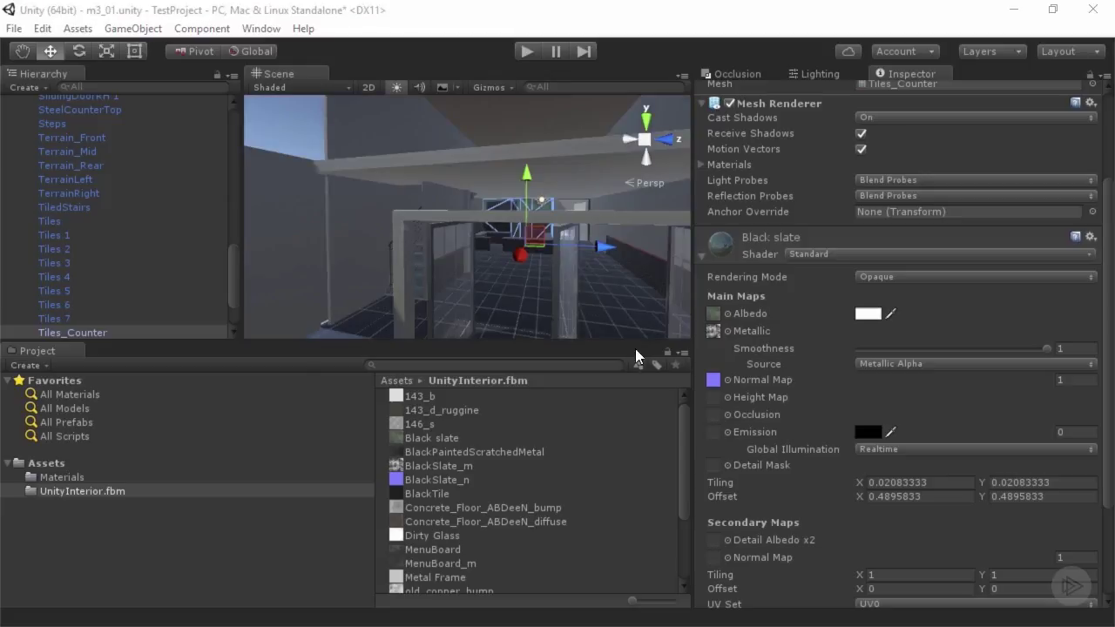
right_drag(506, 223, 445, 232)
right_drag(545, 228, 210, 227)
right_drag(331, 231, 318, 322)
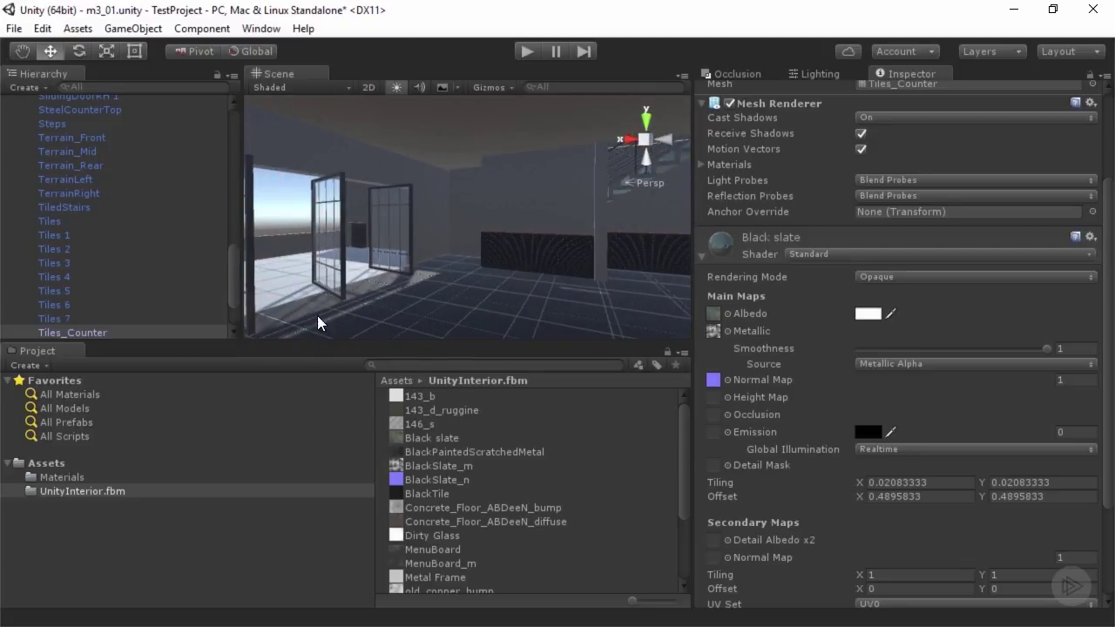
right_drag(558, 316, 332, 251)
right_drag(400, 250, 613, 238)
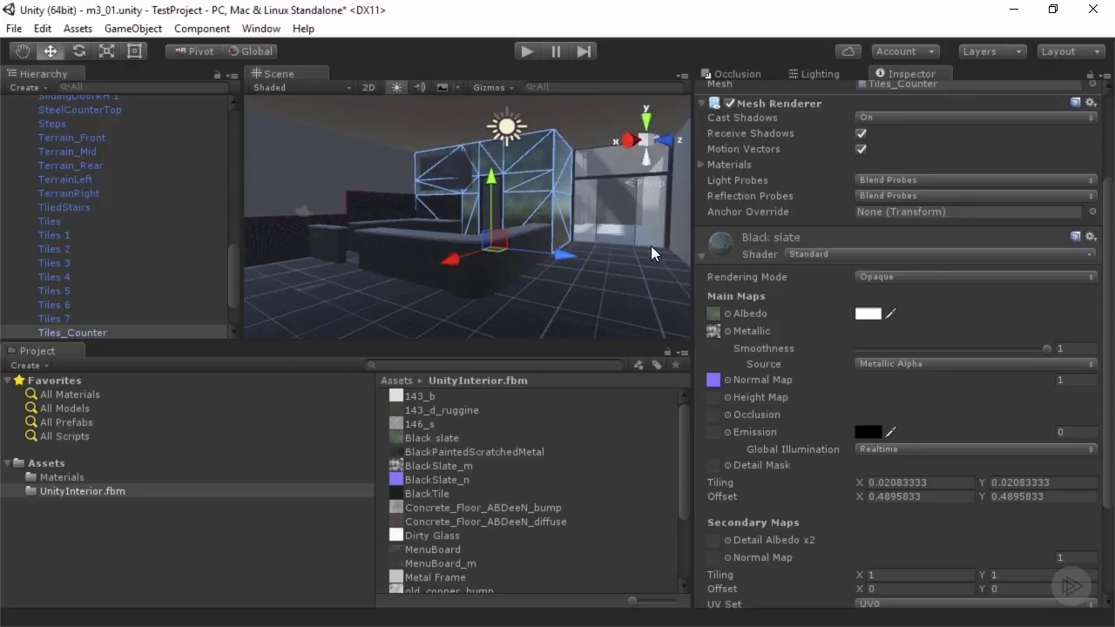
right_drag(450, 201, 468, 234)
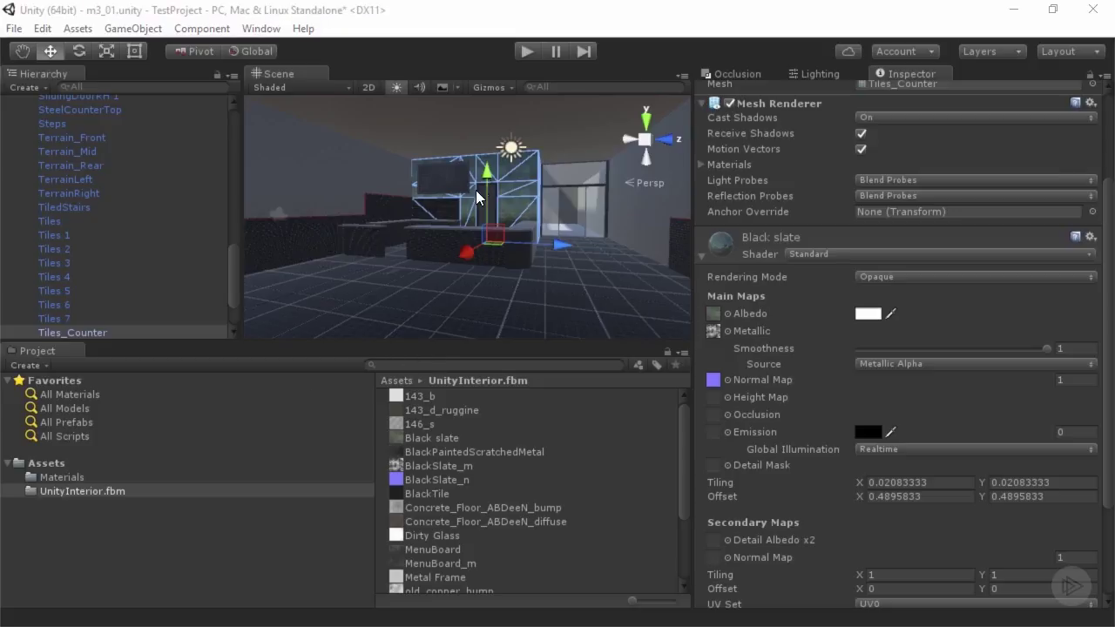
right_drag(475, 190, 507, 199)
key(w)
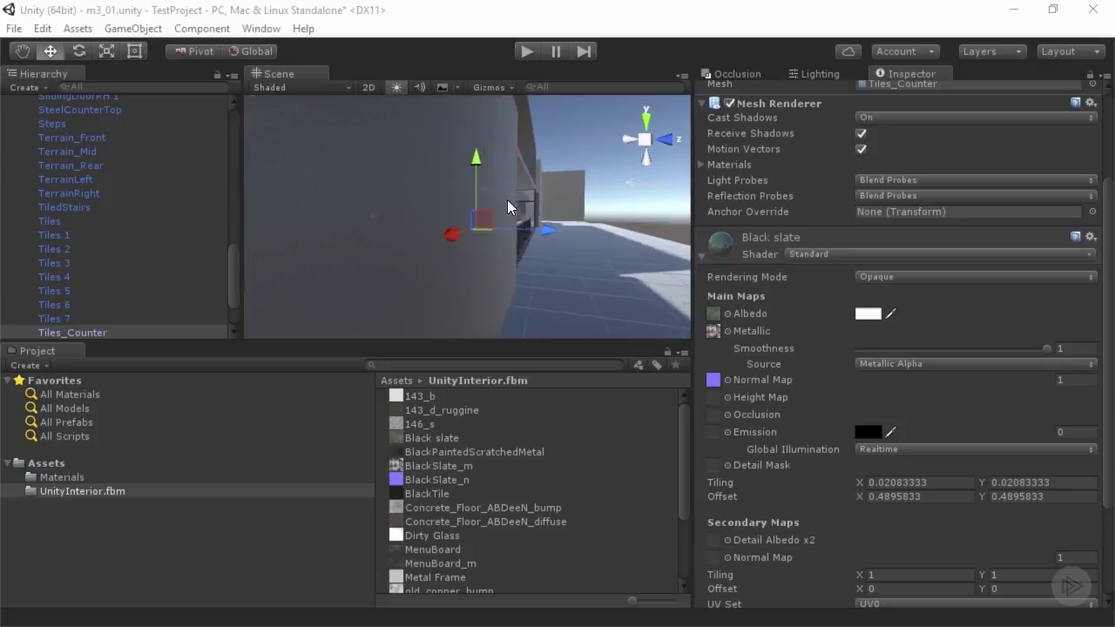
click(578, 144)
key(s)
right_drag(578, 144, 364, 188)
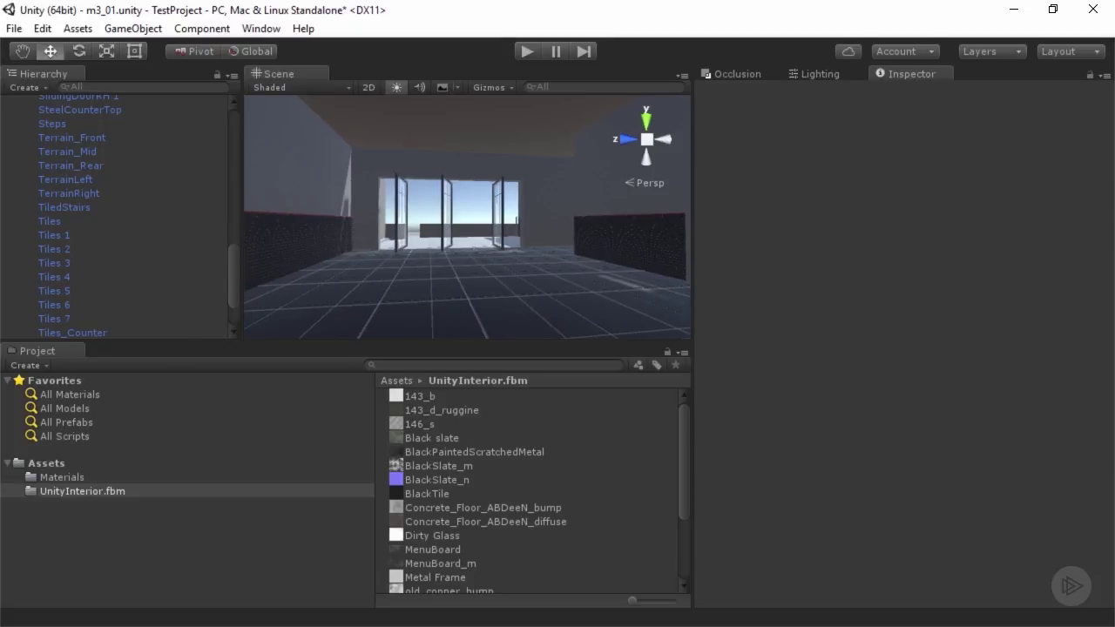
right_drag(416, 278, 464, 213)
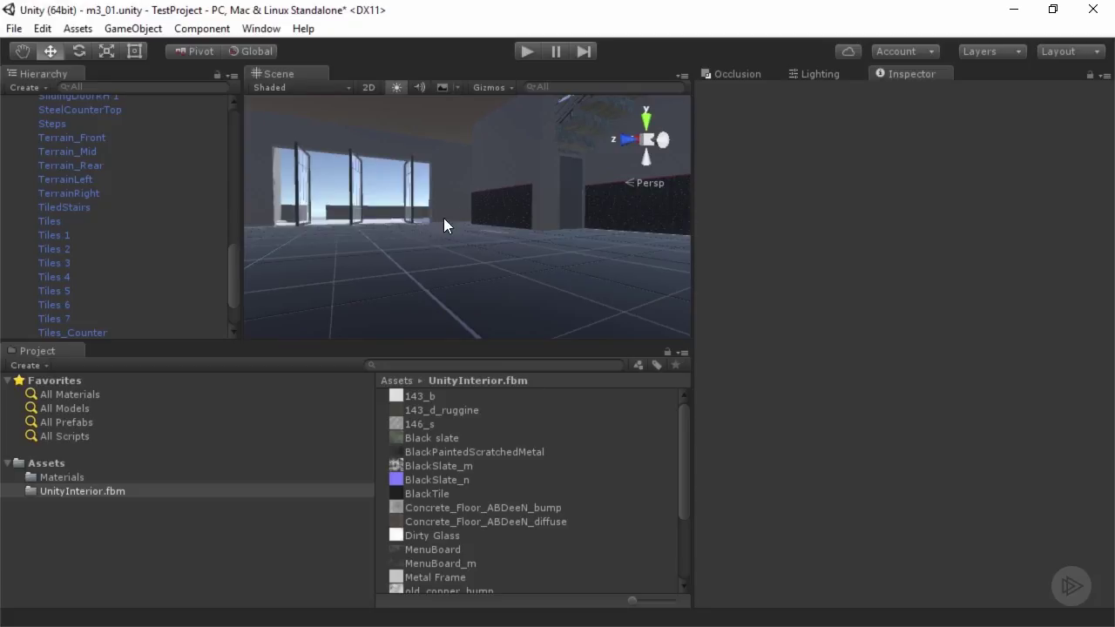
right_drag(487, 227, 486, 204)
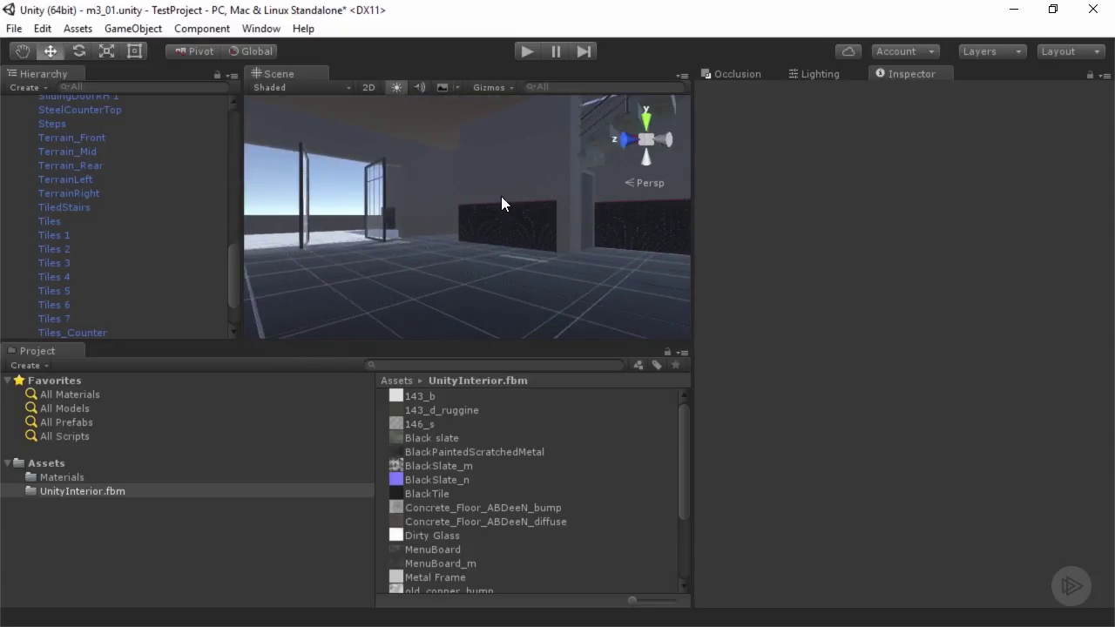